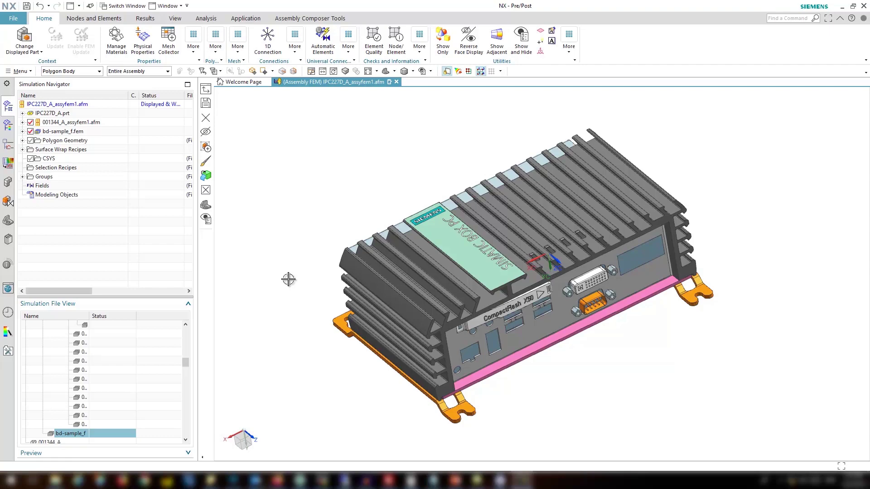
Select the heatsink, front panel and pink base strip and set their translucency to 61
middle_drag(287, 280, 336, 278)
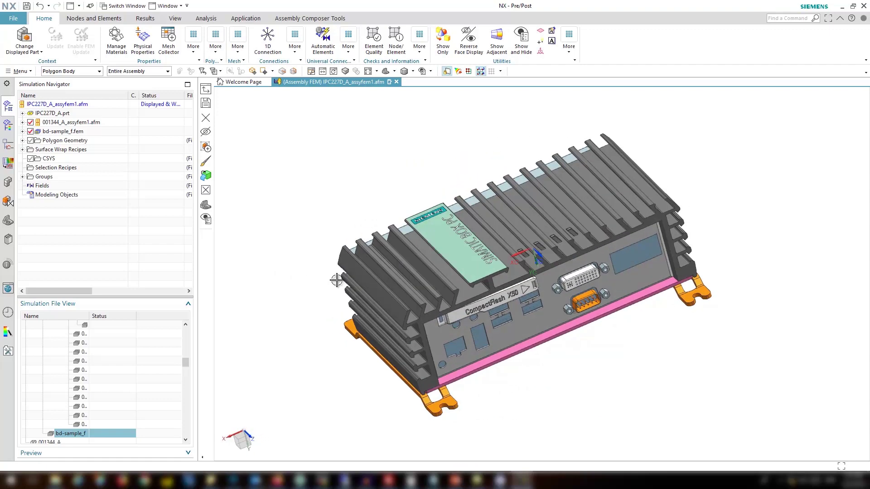
click(399, 326)
click(453, 366)
click(453, 366)
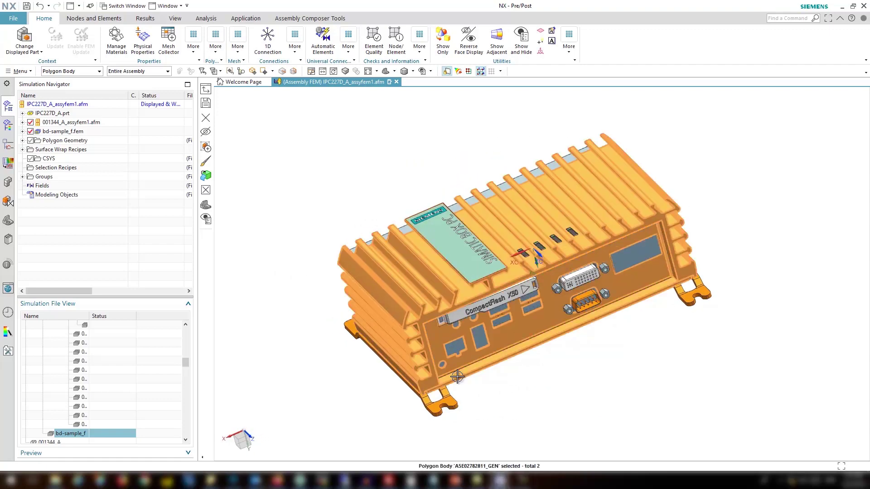
click(169, 18)
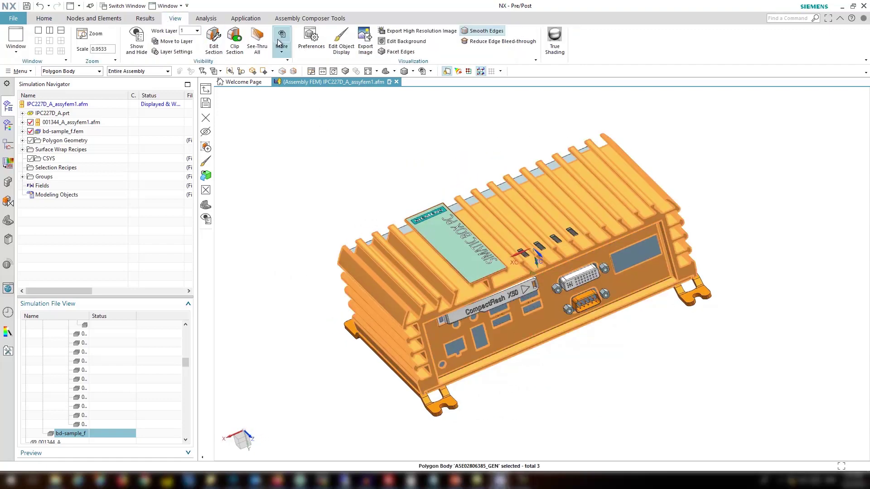
click(341, 43)
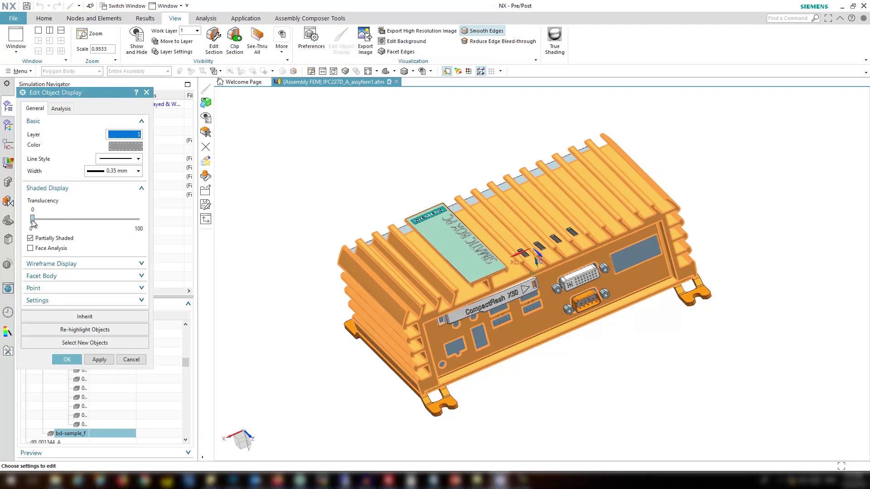
drag(32, 219, 97, 219)
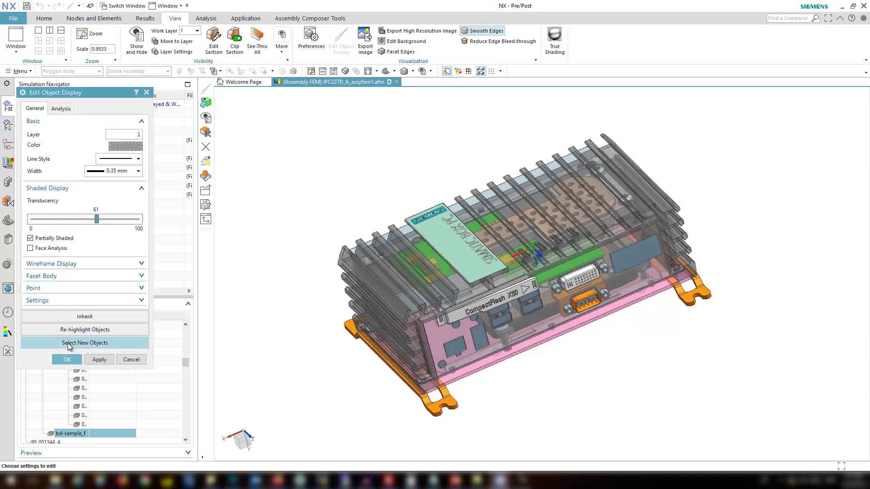
click(67, 359)
middle_drag(274, 333, 292, 320)
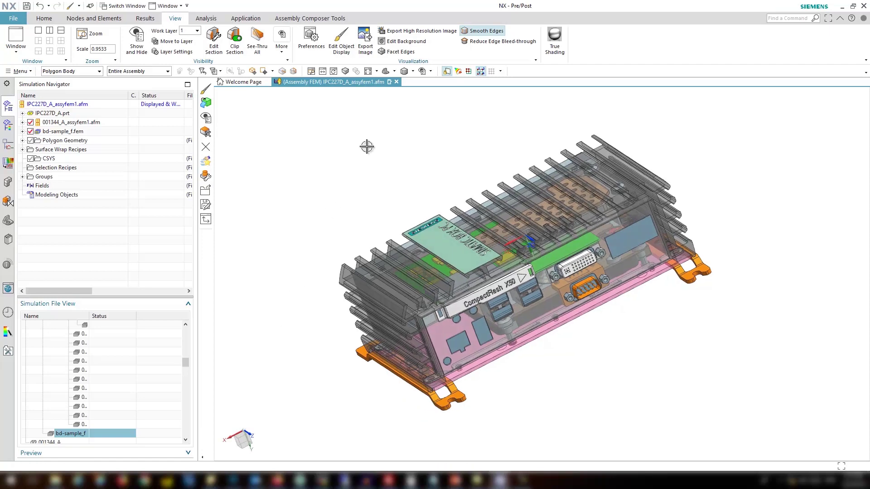
Enable the Surface Wrap ribbon tab and launch a new Surface Wrap Recipe
right_click(398, 17)
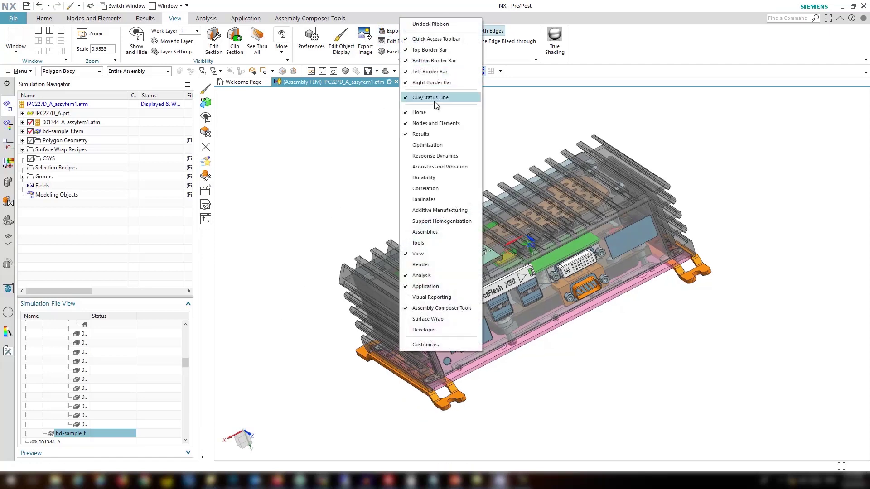
click(440, 319)
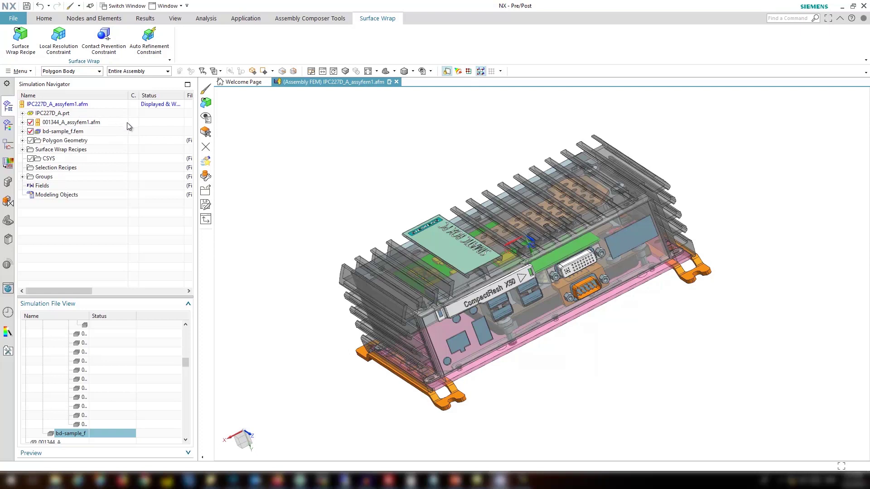
click(19, 47)
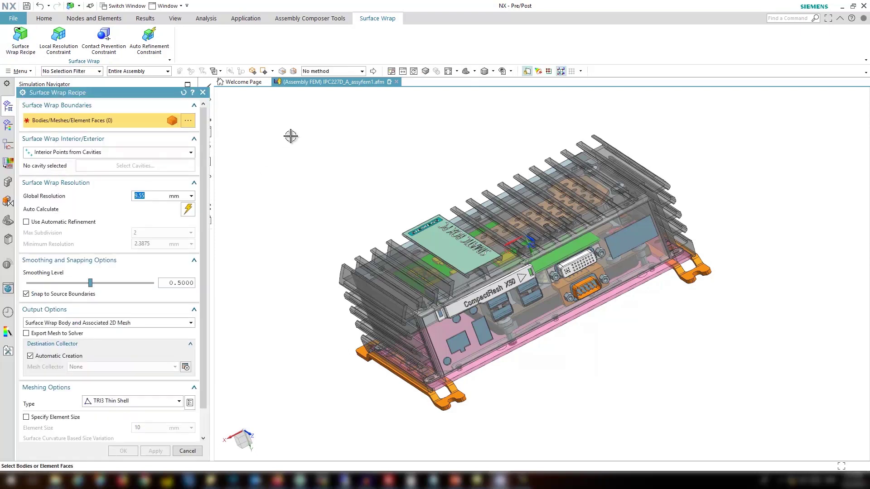
Use all 247 bodies as wrap boundaries, auto-calculate 9.55 mm resolution, interior points from cavities
drag(290, 99, 731, 436)
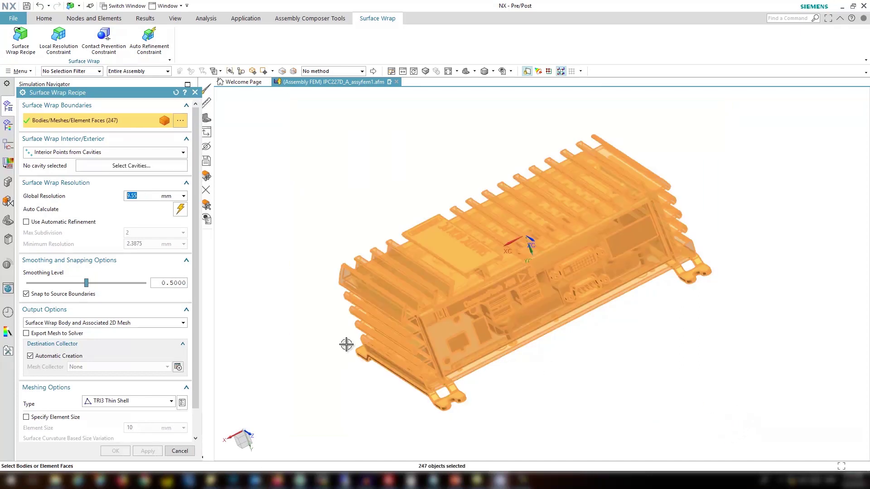
click(179, 212)
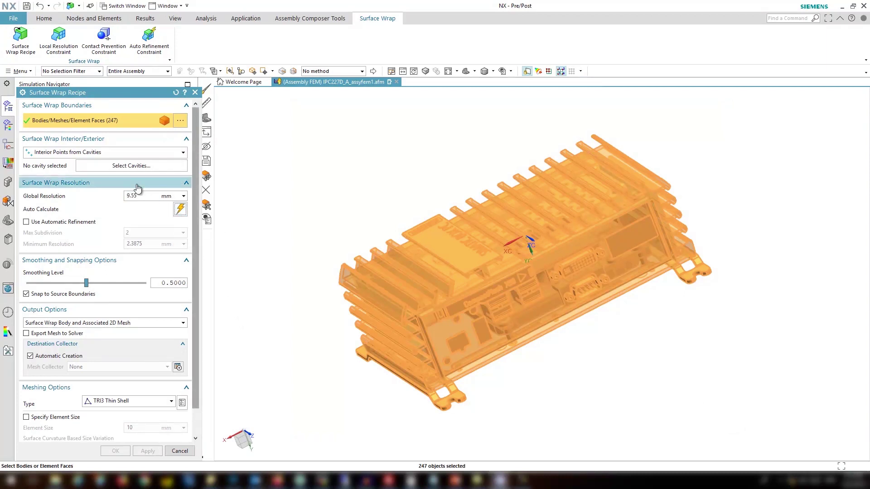
click(100, 153)
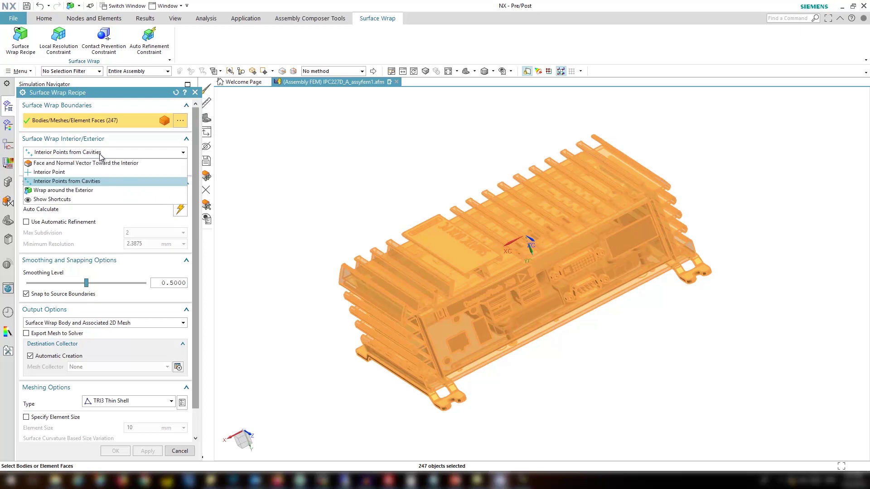
click(74, 182)
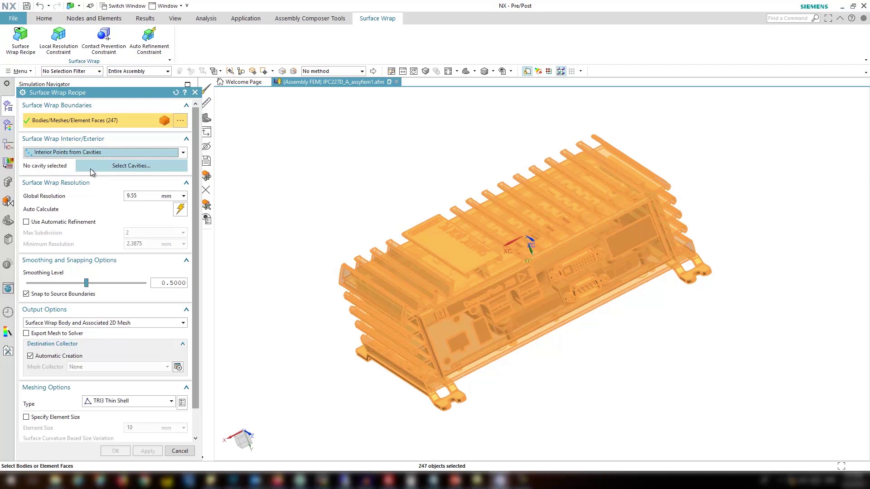
click(90, 168)
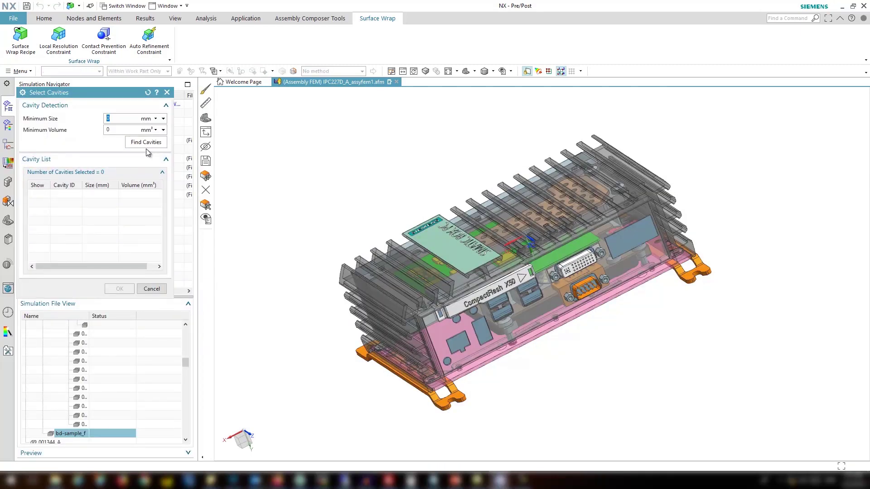
Find the box's cavities and set cavity 1 (241262.53 mm³) as the wrap interior
click(146, 142)
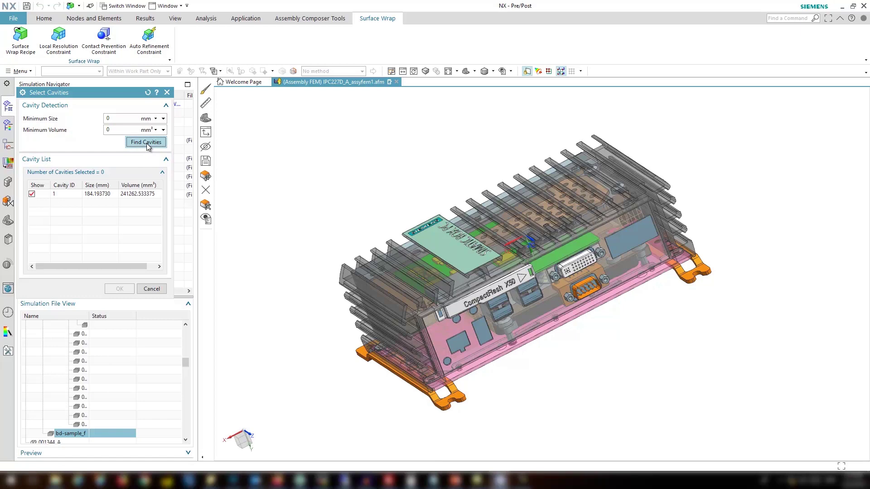
click(68, 193)
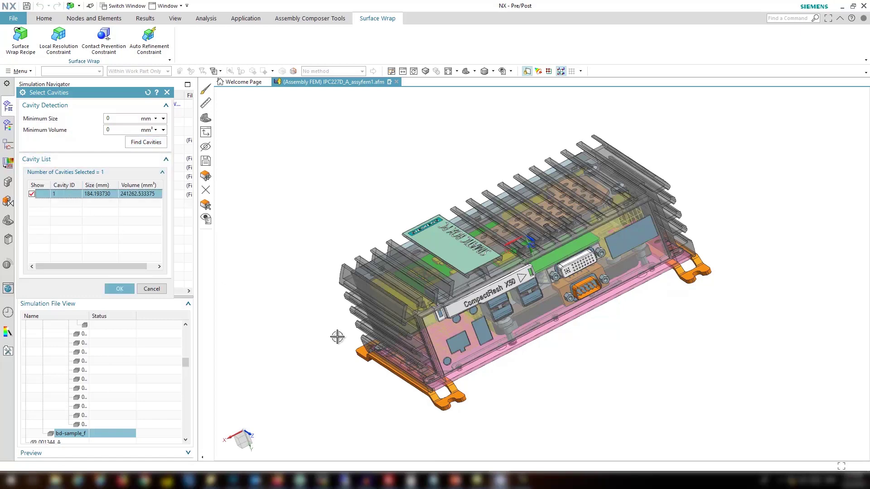
mouse_move(336, 335)
middle_down()
mouse_move(329, 311)
mouse_move(316, 313)
mouse_move(308, 290)
mouse_move(308, 308)
mouse_move(328, 332)
middle_up()
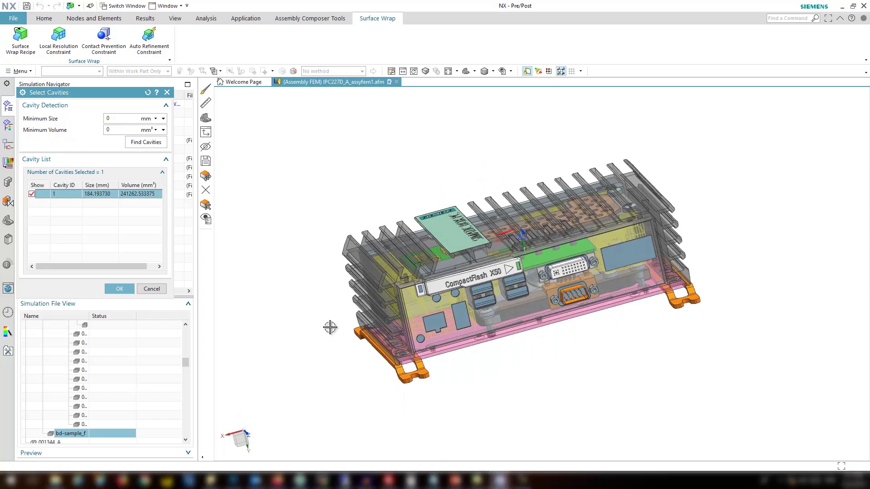
click(121, 288)
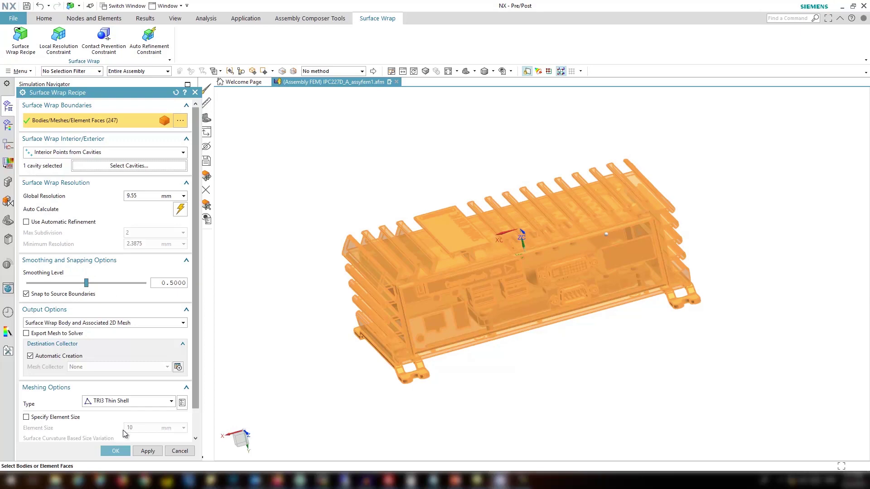
Create Surface_Wrap_Recipe1 and update it to generate surface_wrap_shell(1)
click(115, 451)
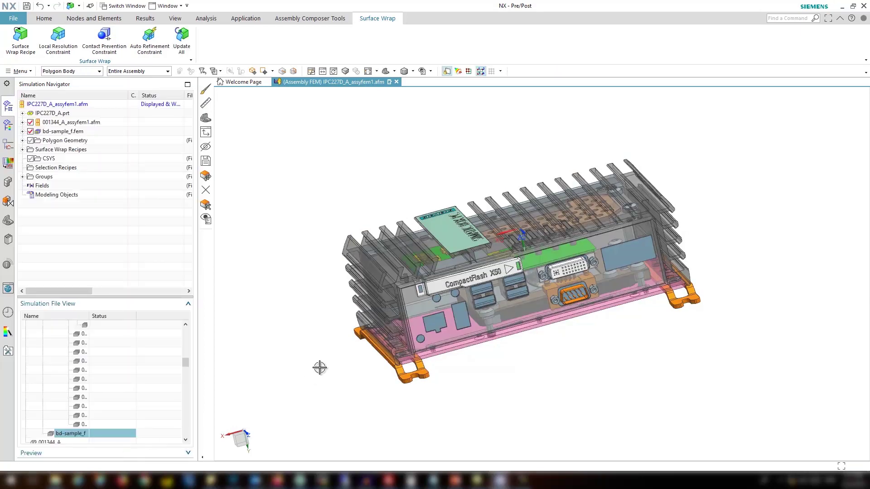
click(22, 150)
middle_drag(265, 268, 276, 291)
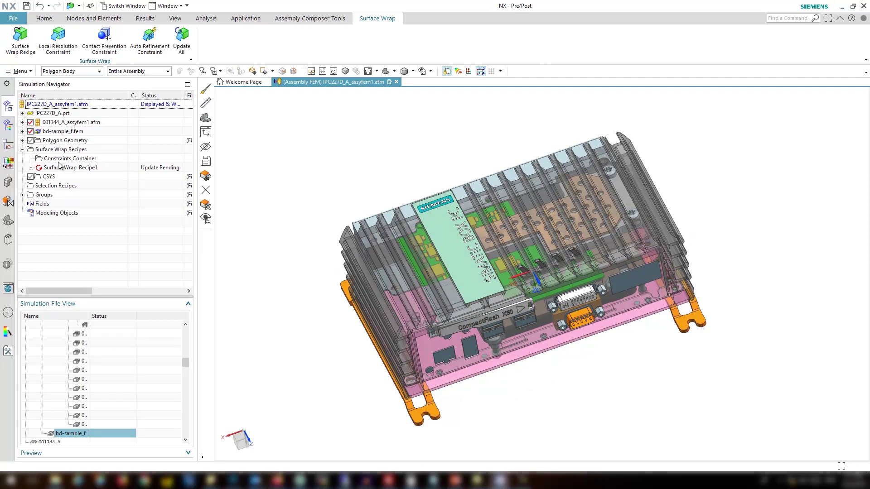
click(181, 39)
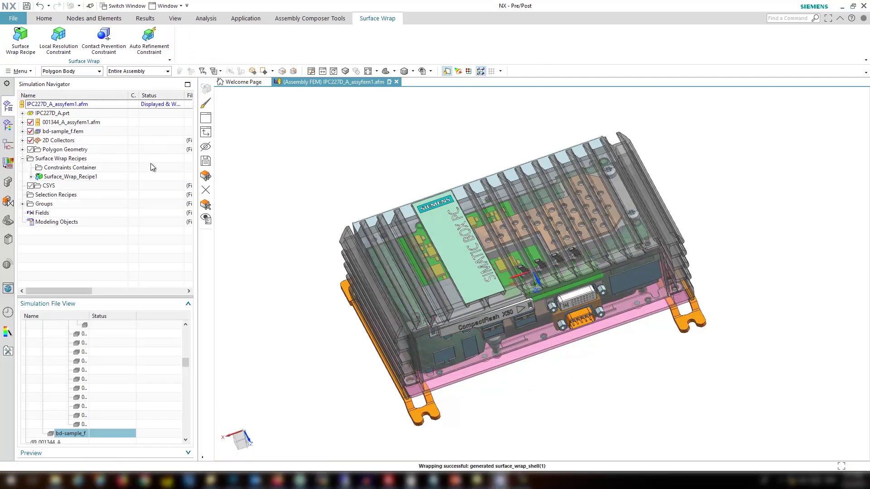
View the wrap shell alone, then redisplay the whole assembly with Ctrl+Shift+B
right_click(61, 177)
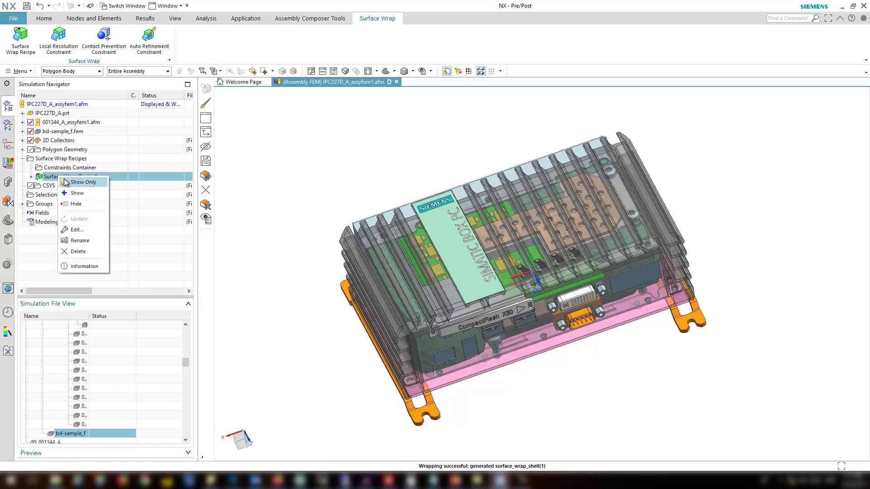
click(74, 182)
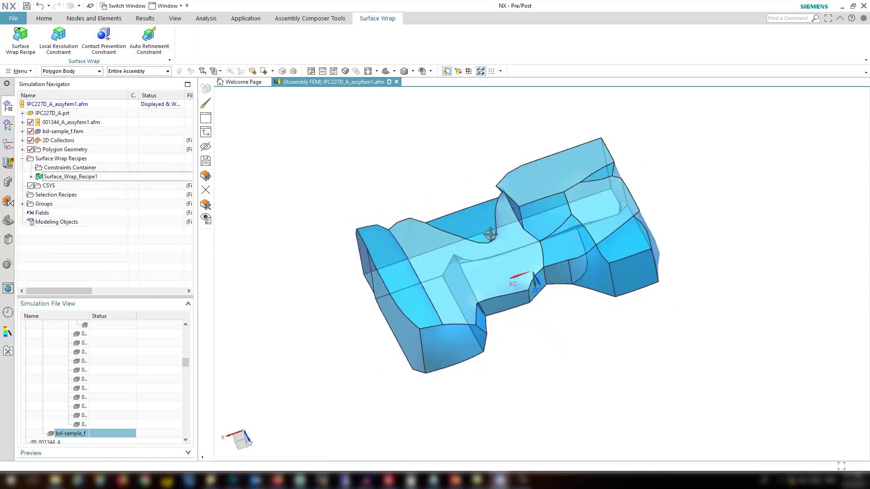
key(ctrl+shift+b)
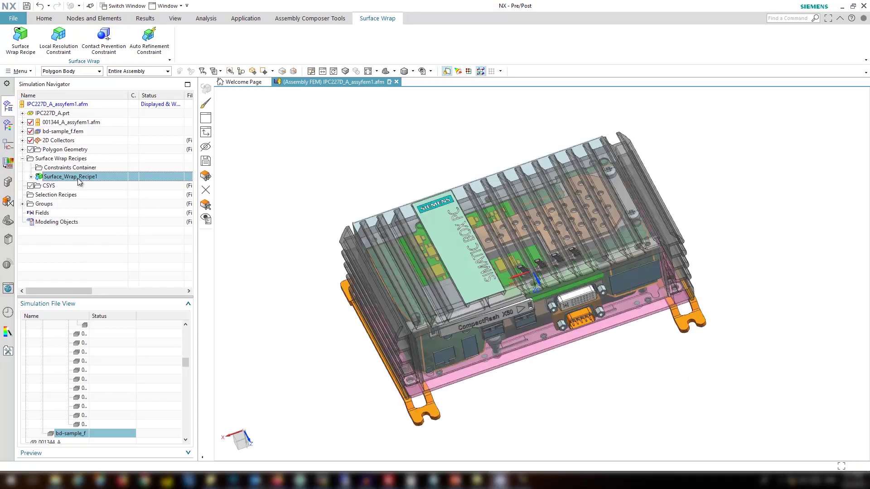
Change Surface_Wrap_Recipe1's global resolution to 5 mm and regenerate the wrap
right_click(69, 180)
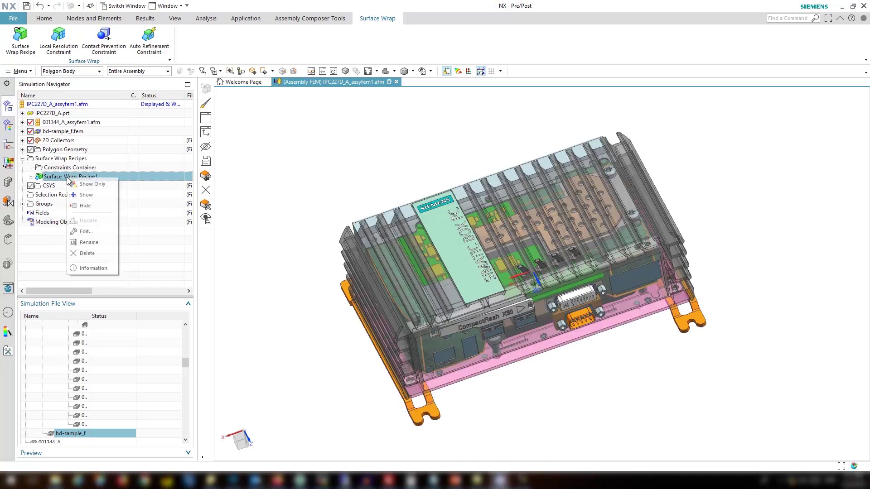
click(85, 228)
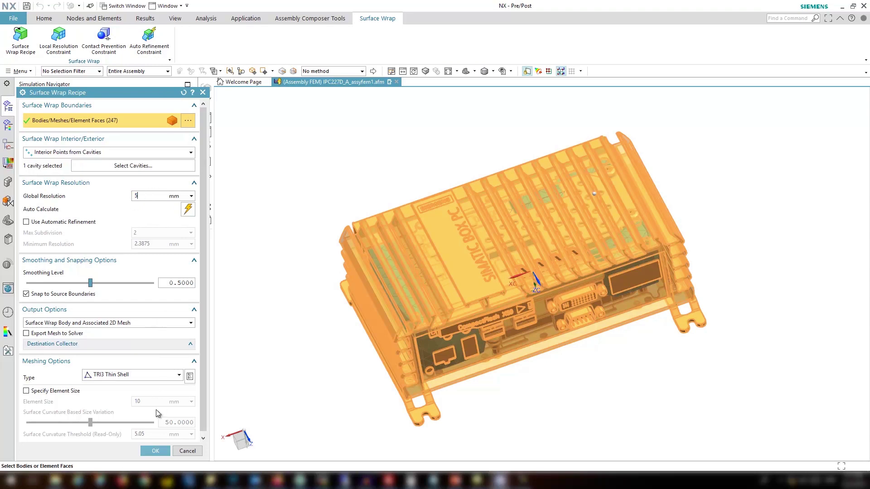
click(156, 450)
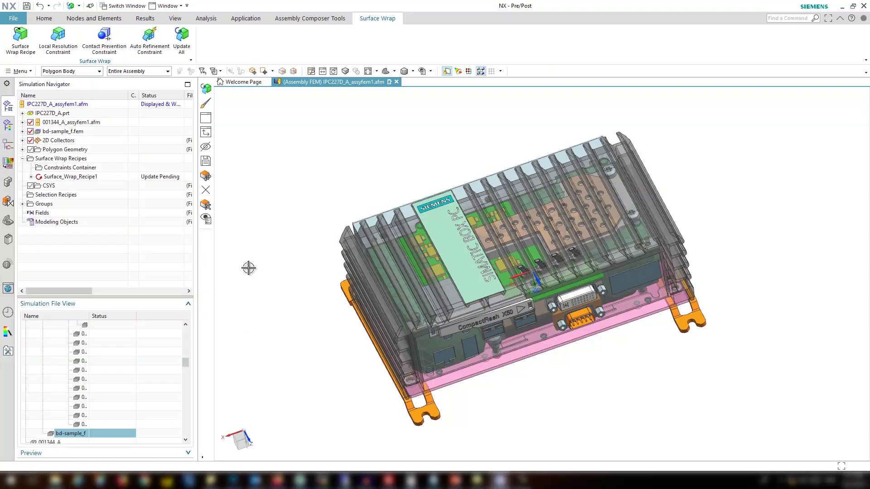
click(182, 49)
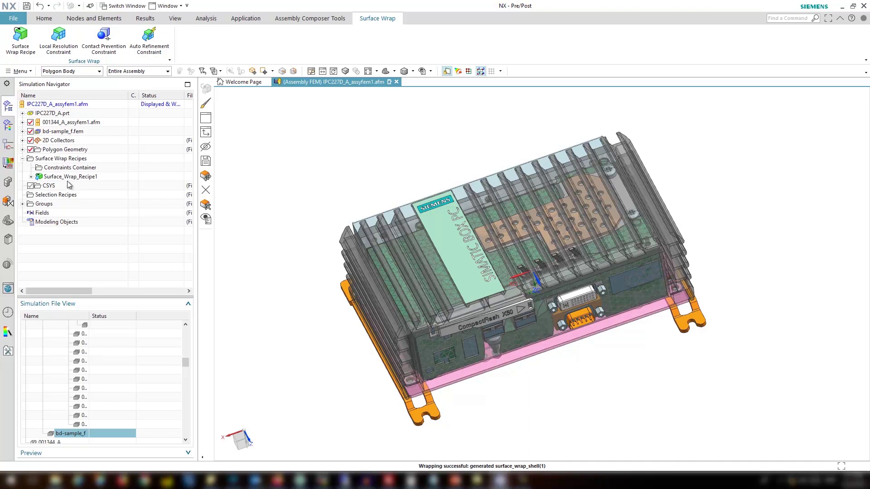
Show only the regenerated 5 mm wrap shell and orbit to inspect it
right_click(68, 177)
click(90, 182)
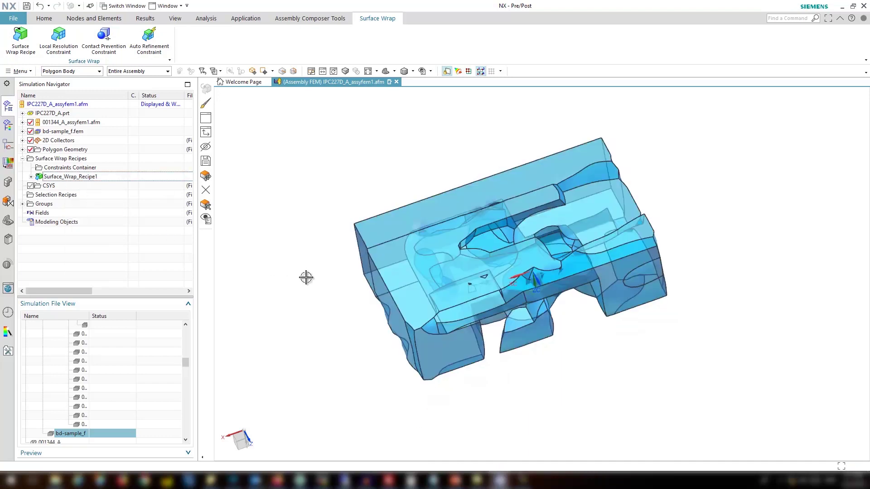
mouse_move(305, 277)
middle_down()
mouse_move(305, 227)
mouse_move(305, 268)
middle_up()
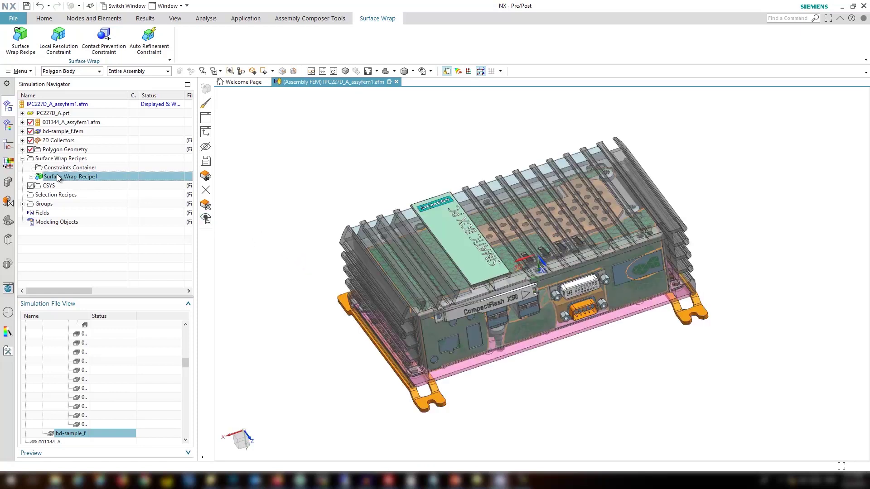
Set Surface_Wrap_Recipe1's global resolution to 2 mm and rerun the wrap
right_click(58, 179)
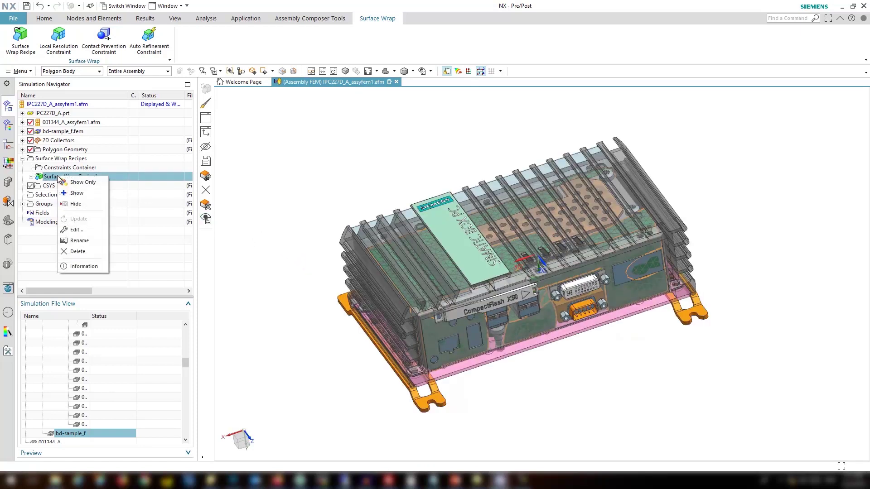
click(87, 231)
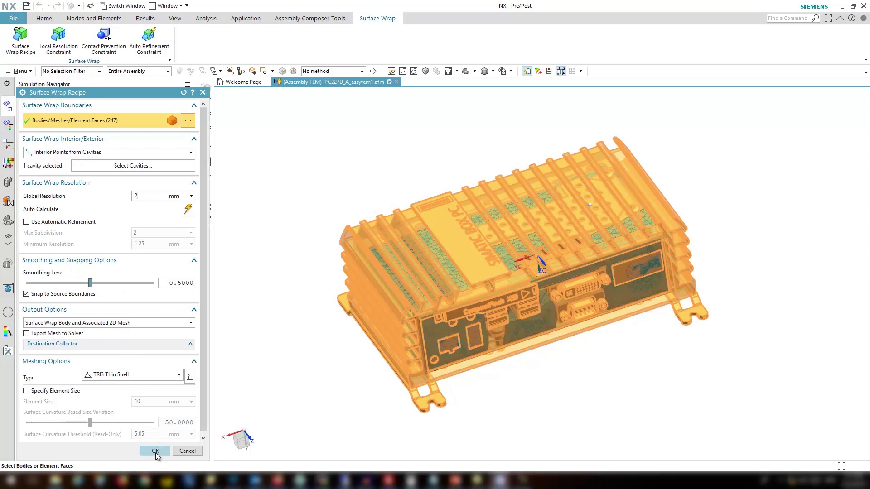
click(156, 451)
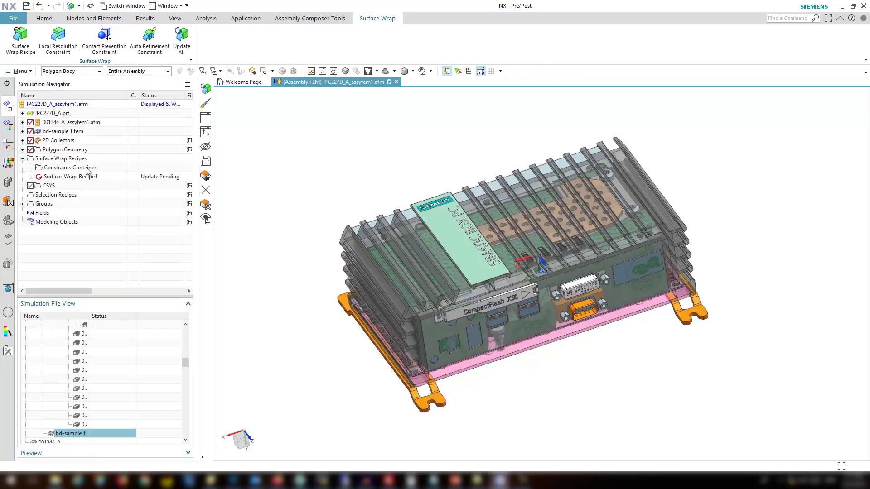
click(181, 39)
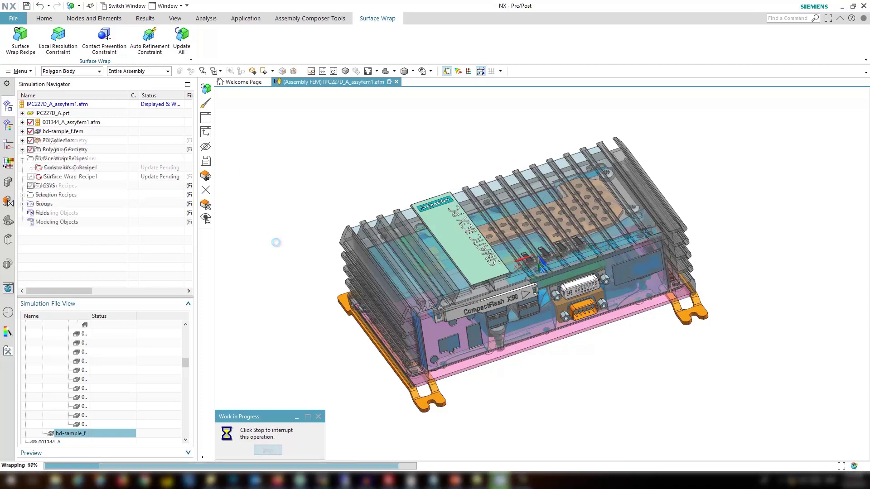
Show only the 2 mm wrap shell, orbit it from several sides, then restore the full assembly
right_click(64, 179)
click(81, 177)
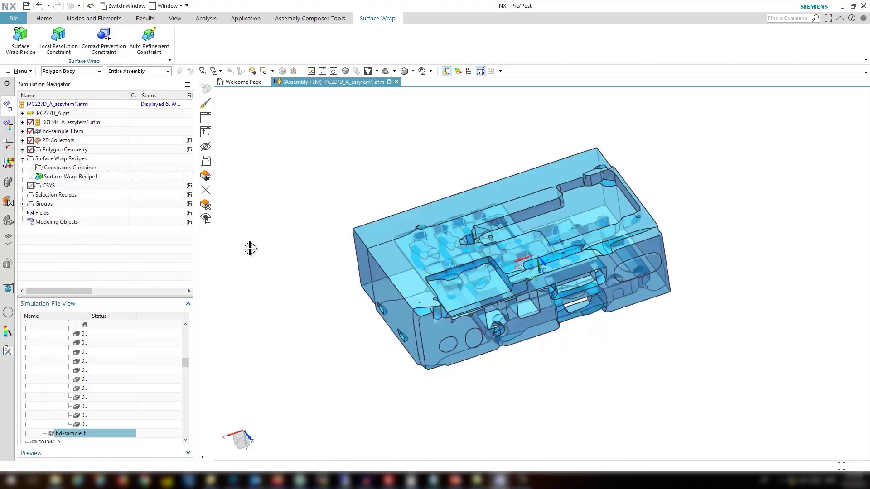
middle_drag(296, 265, 306, 229)
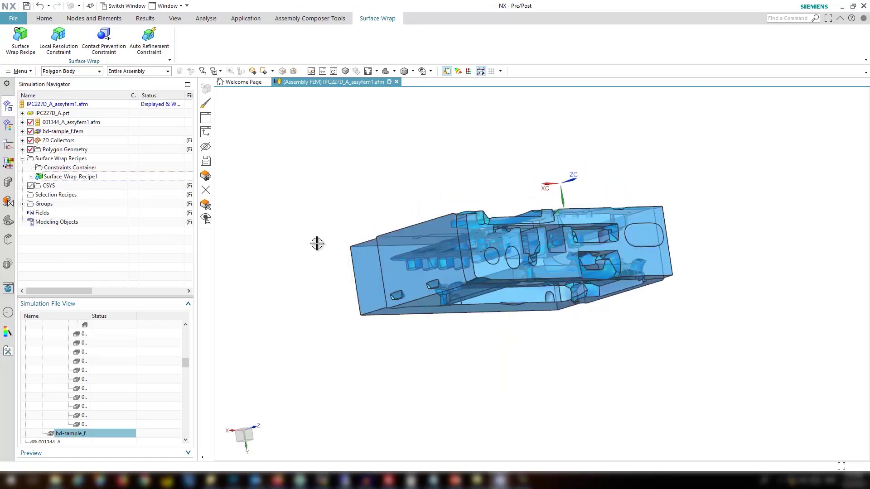
middle_drag(317, 243, 304, 282)
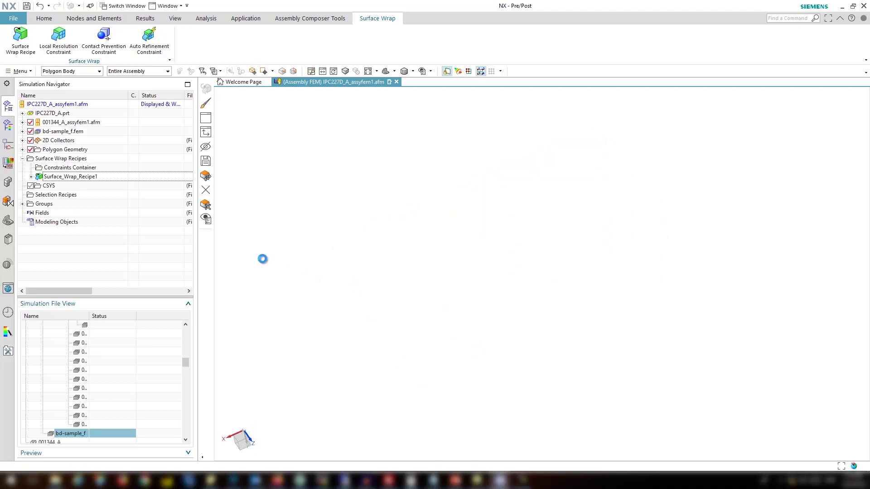
click(84, 177)
right_click(73, 178)
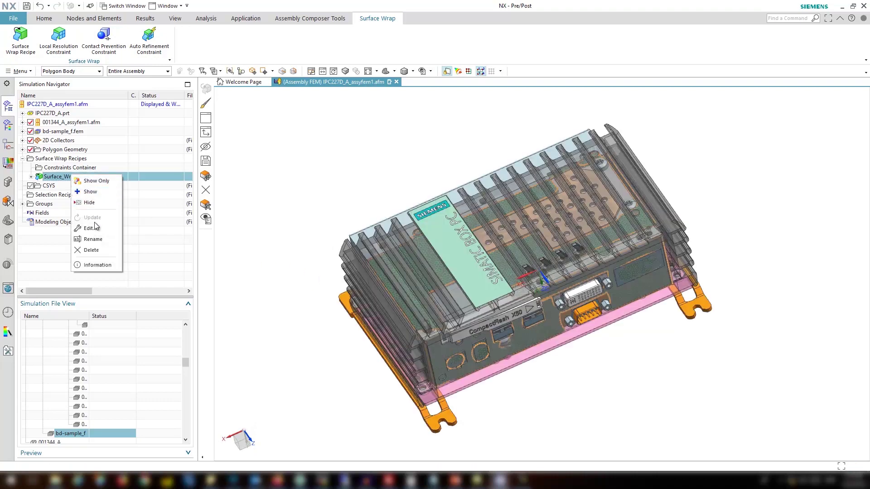
Enable automatic refinement (max subdivision 2) in Surface_Wrap_Recipe1 and regenerate the wrap
click(96, 226)
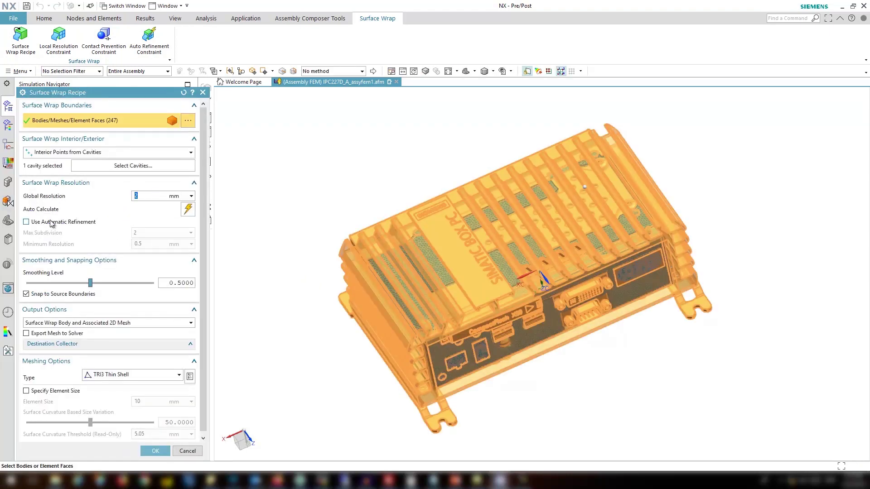
click(26, 222)
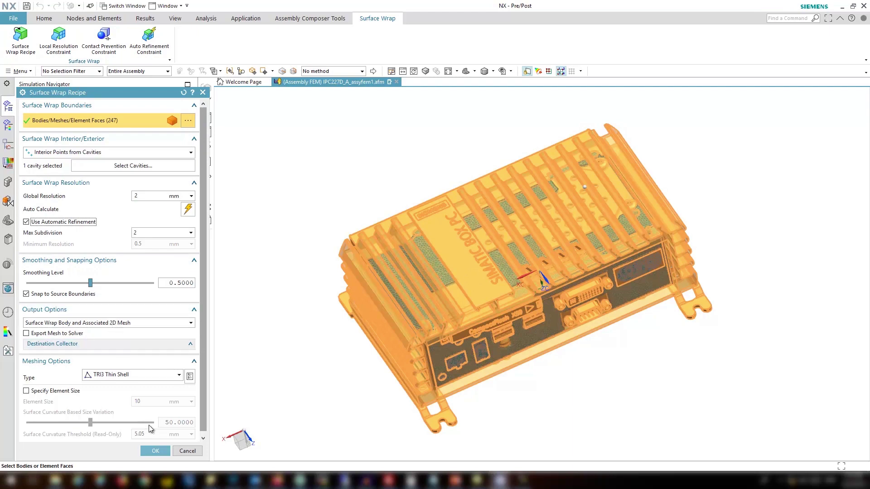
click(156, 451)
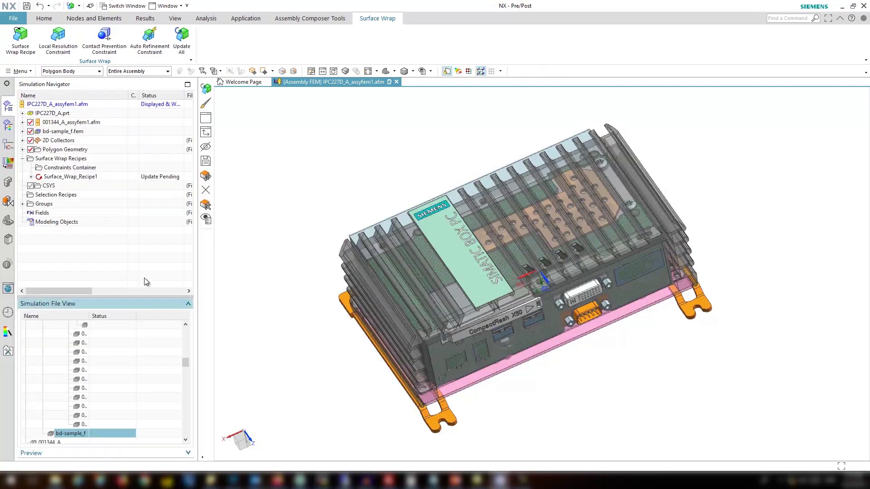
click(180, 40)
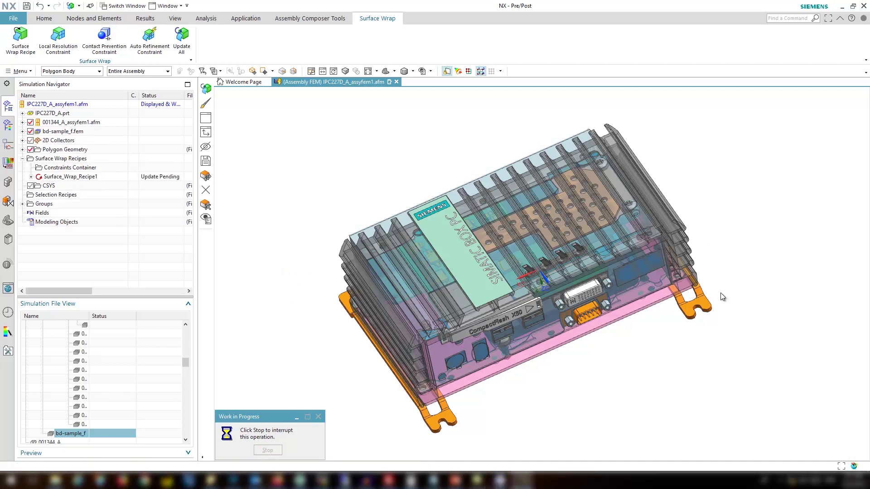
Isolate the auto-refined wrap shell and orbit it to check connector and board detail
right_click(66, 178)
click(77, 182)
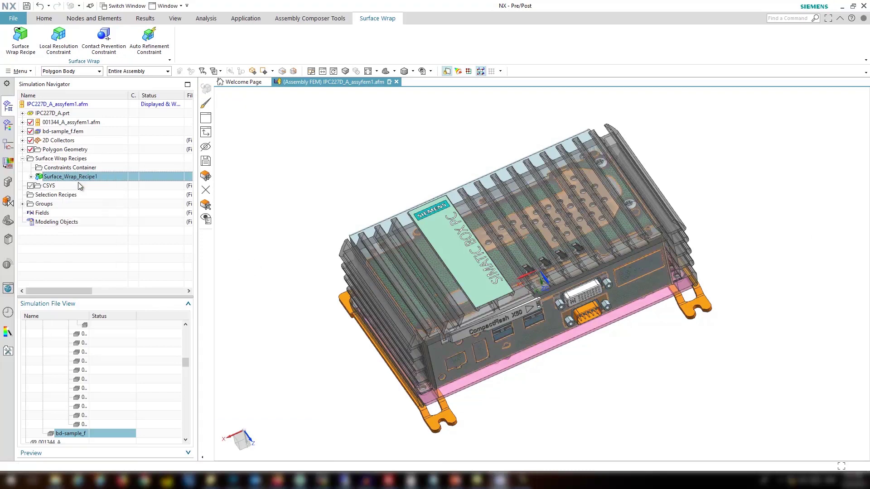
middle_drag(318, 301, 353, 254)
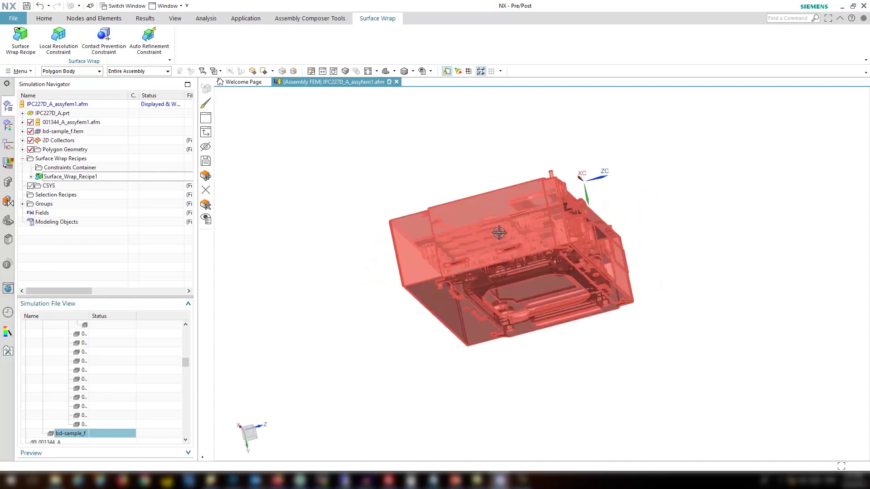
middle_drag(415, 262, 339, 332)
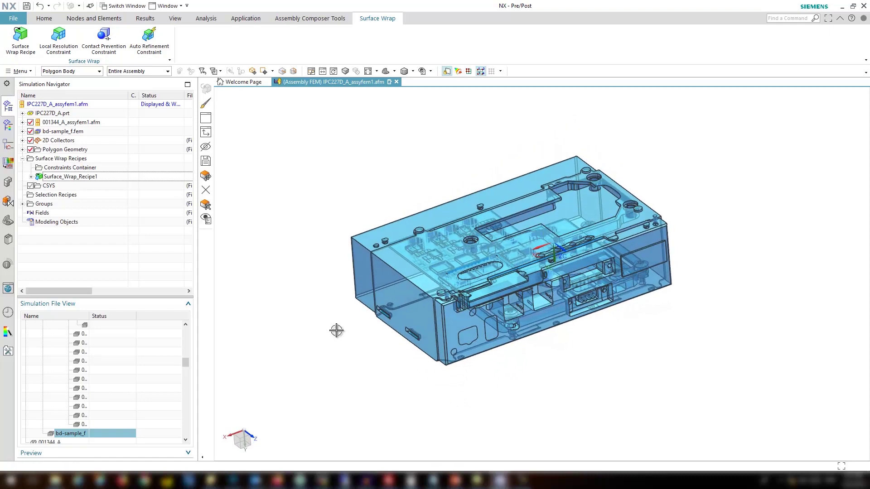